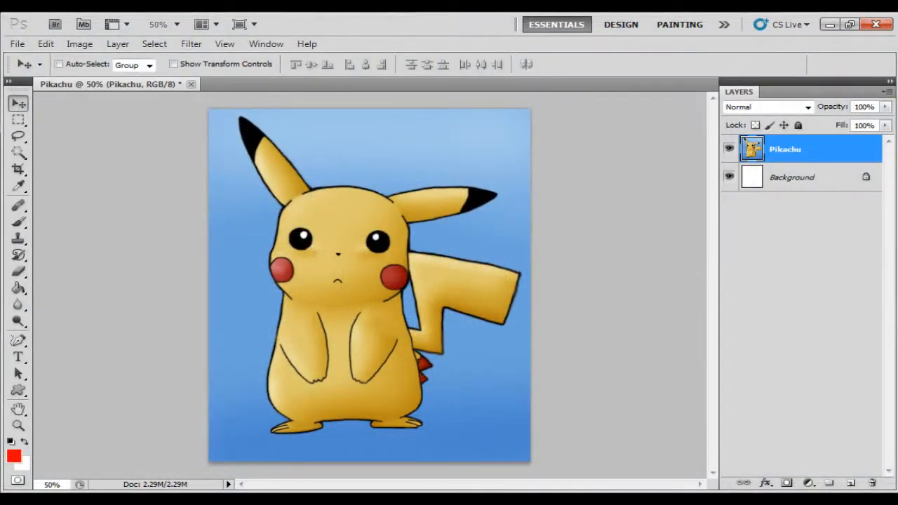
- Select the area of blue sky beside the character's face with the Magic Wand at tolerance 20
left_click(18, 154)
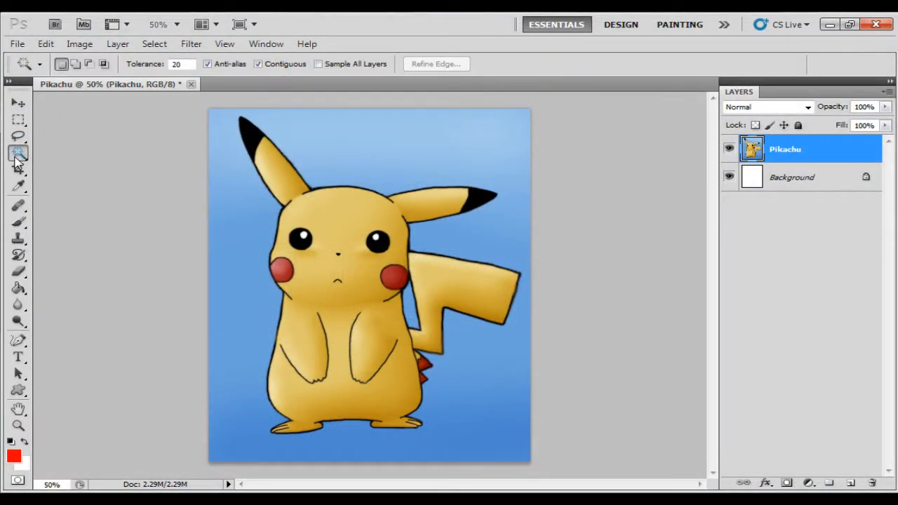
right_click(18, 159)
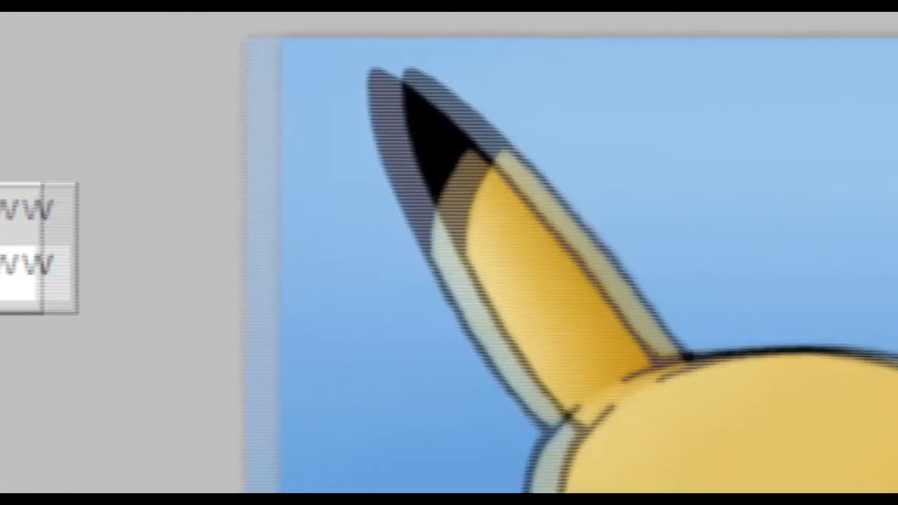
left_click(200, 266)
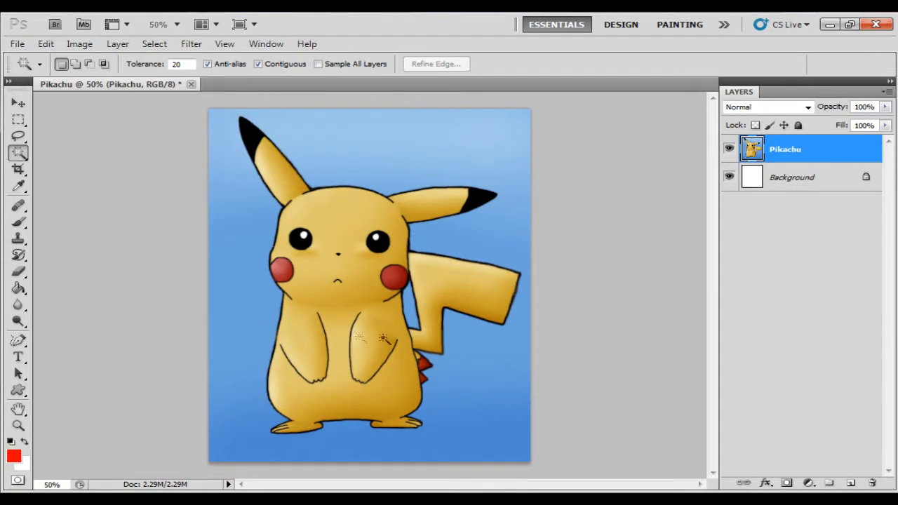
left_click(227, 195)
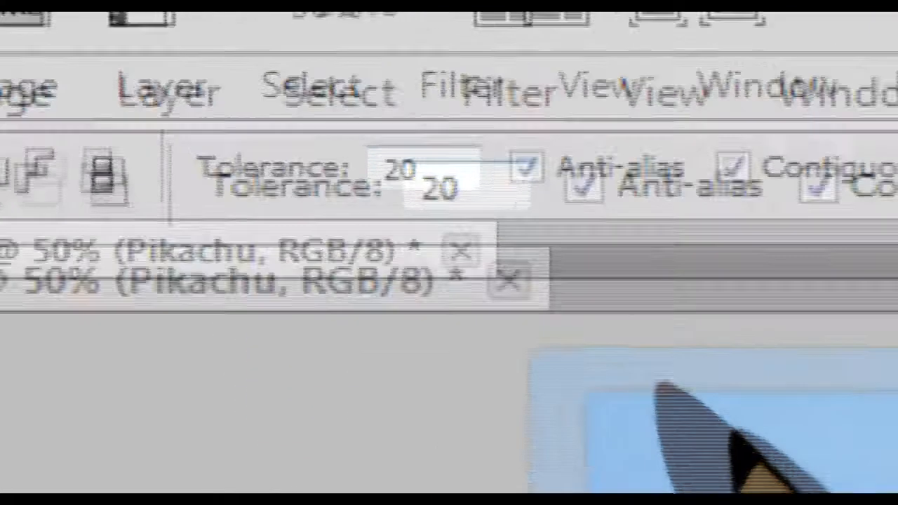
- Set the Magic Wand tolerance to 50 and select the blue background around the character
left_click(179, 63)
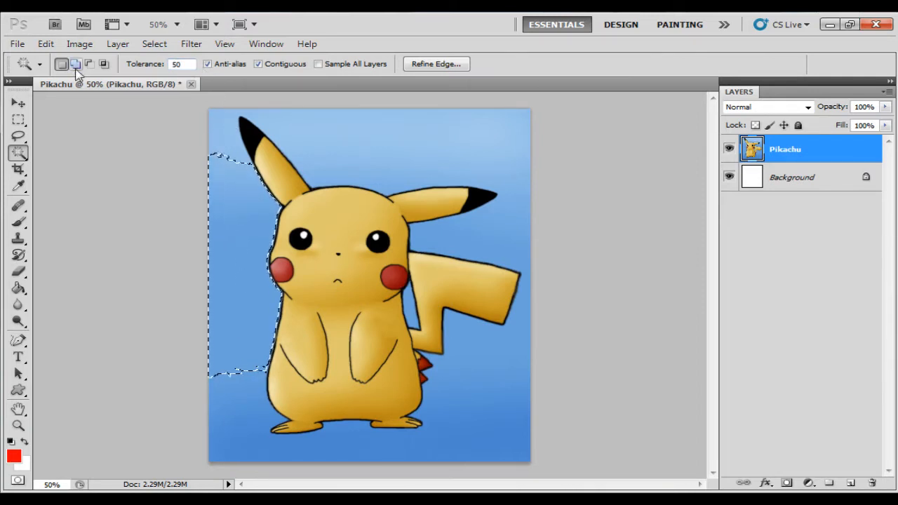
left_click(379, 148)
left_click(254, 303)
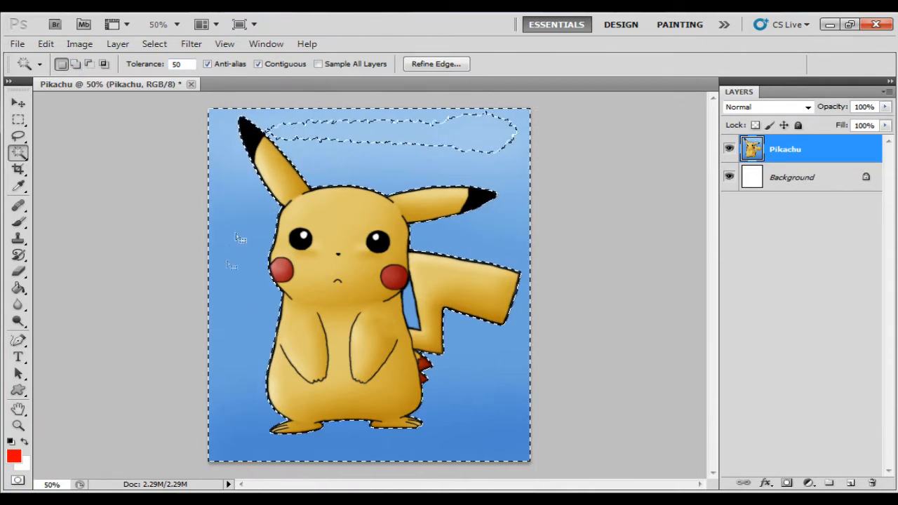
- Reselect the blue background with Magic Wand tolerance 80, delete it and the patch between body and tail, and clear the selection
left_click_drag(188, 64, 65, 76)
type("80")
key("ctrl+d")
left_click(238, 199)
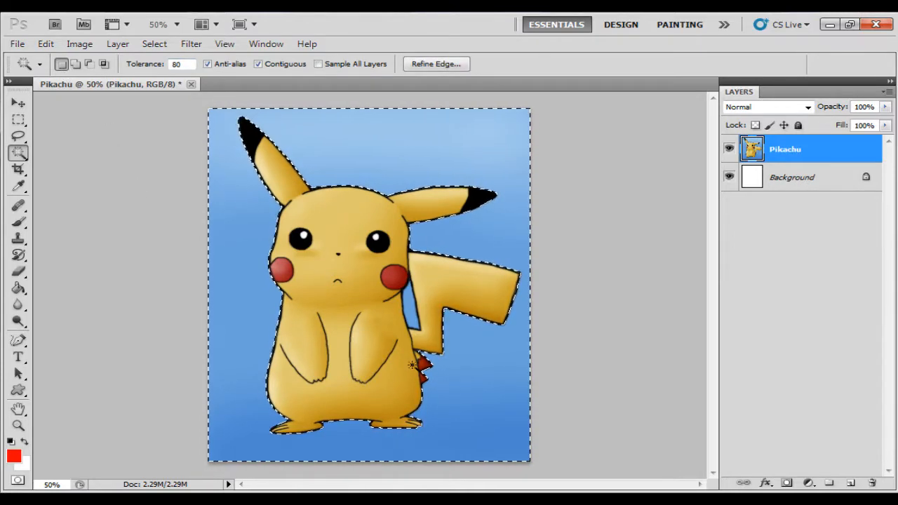
key("Delete")
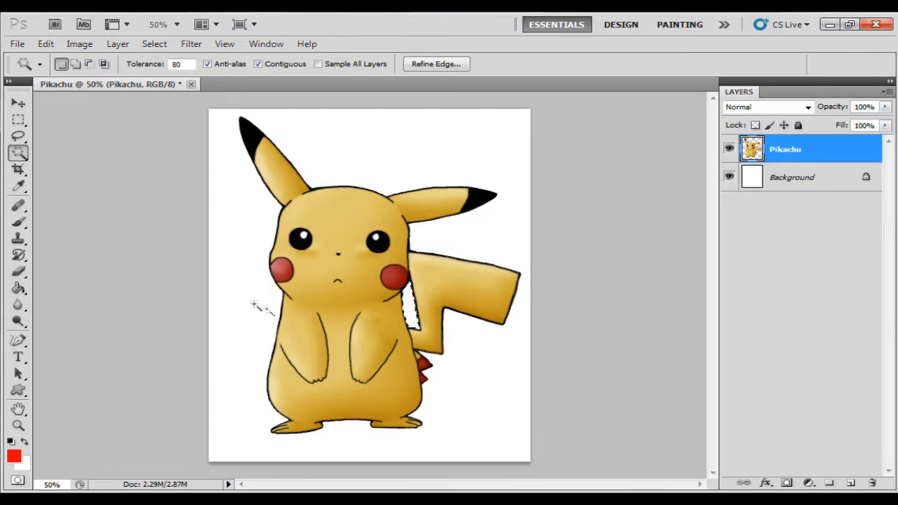
left_click(18, 120)
key("ctrl+d")
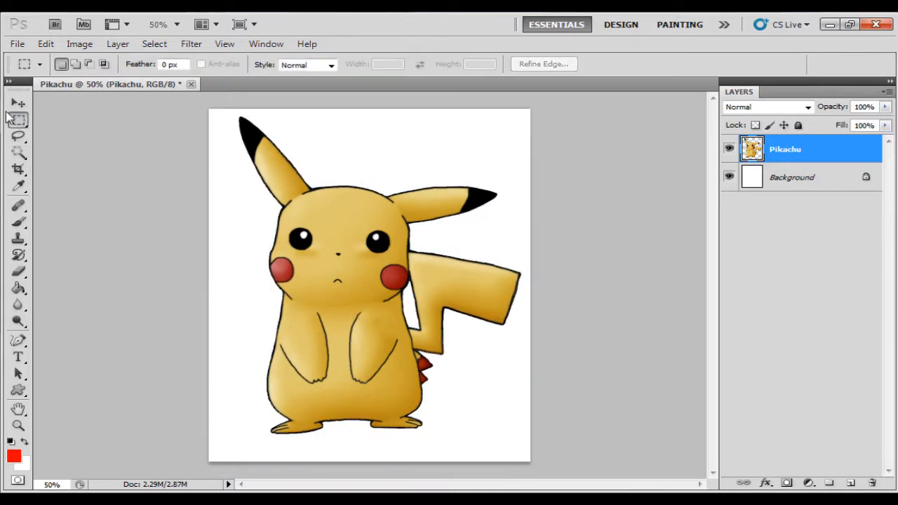
- Undo the deselection and the deletions to restore the blue background around the character
left_click(18, 103)
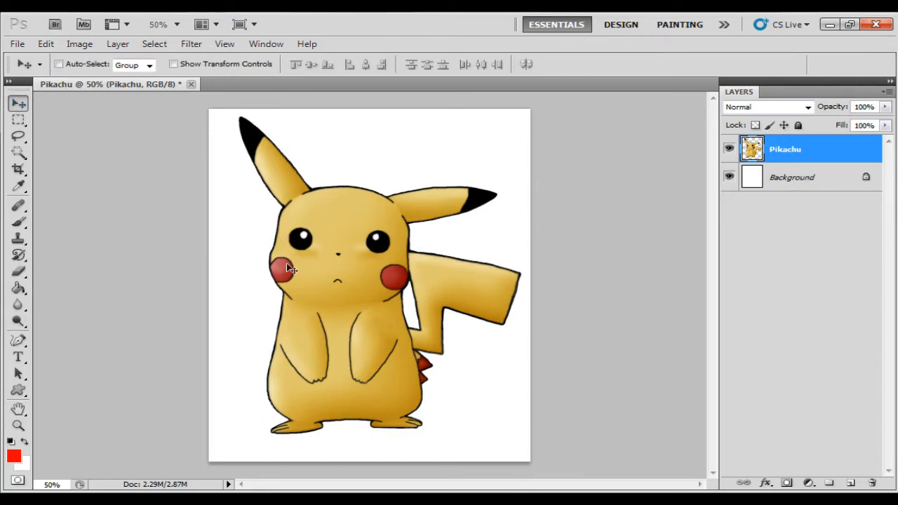
key("ctrl+z")
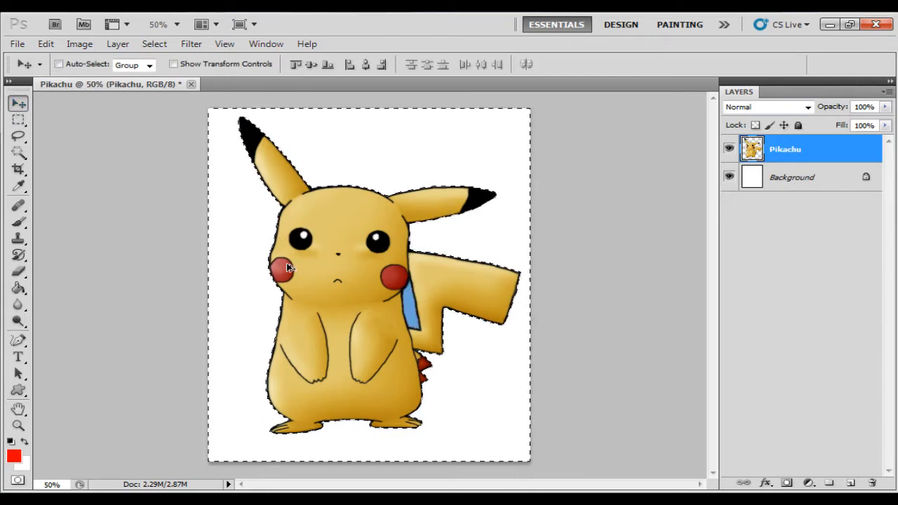
key("ctrl+alt+z")
- Set the Magic Wand tolerance to 20
right_click(18, 153)
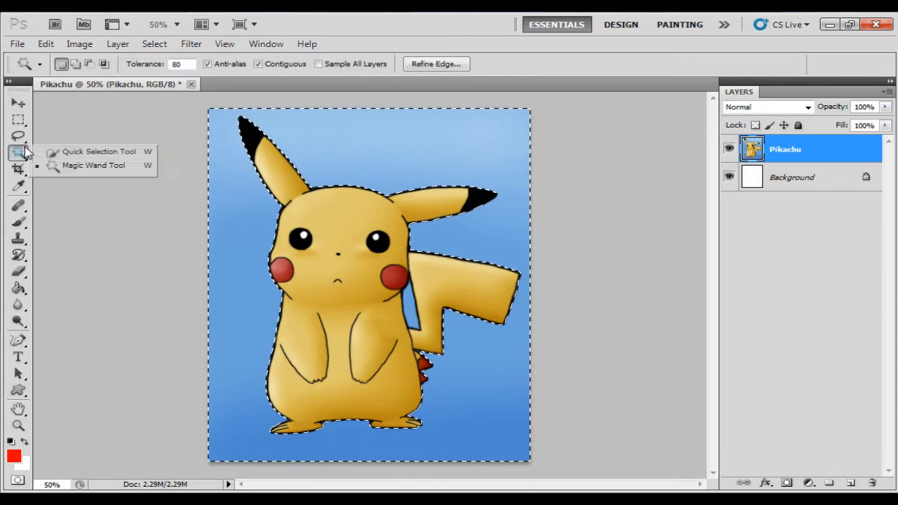
left_click(77, 164)
double_click(176, 64)
type("20")
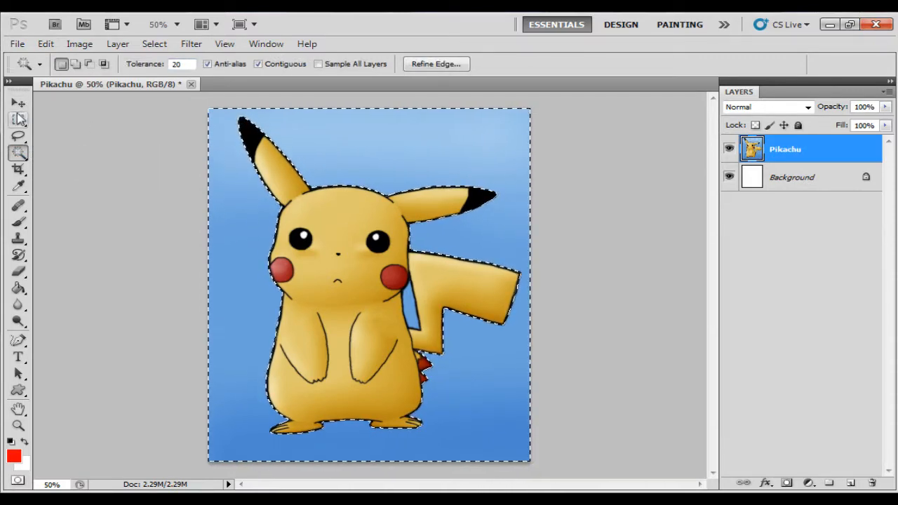
- Clear the background selection and activate the Quick Selection tool
right_click(19, 152)
left_click(63, 151)
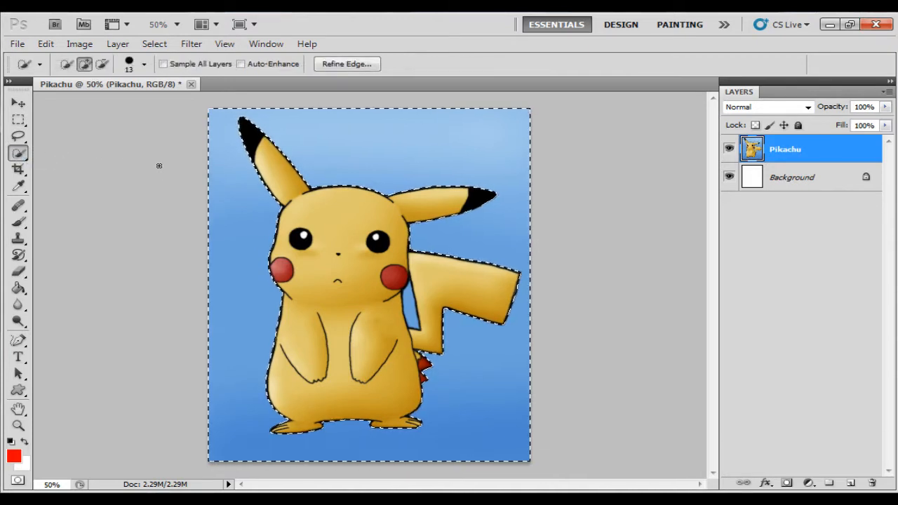
left_click(18, 119)
key("ctrl+d")
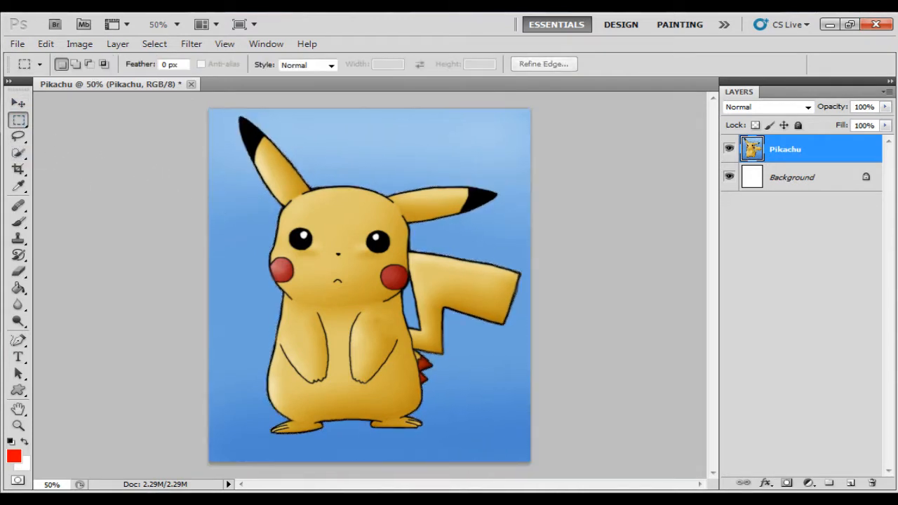
left_click(19, 154)
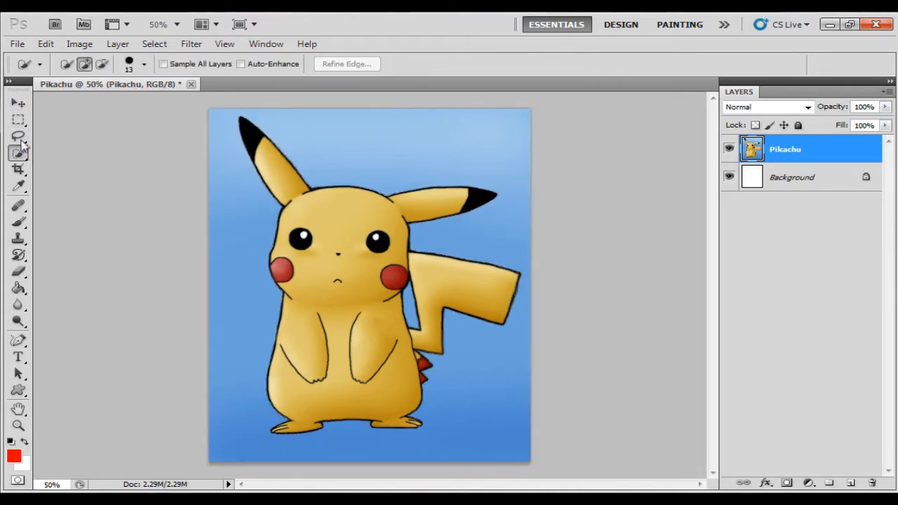
left_click(18, 156)
left_click(17, 158)
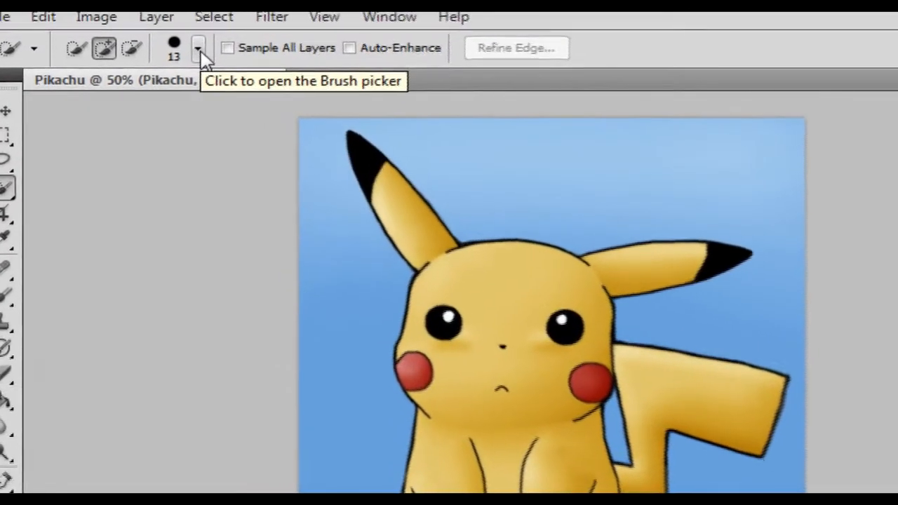
- Set the Quick Selection brush size to 15 px
left_click(235, 42)
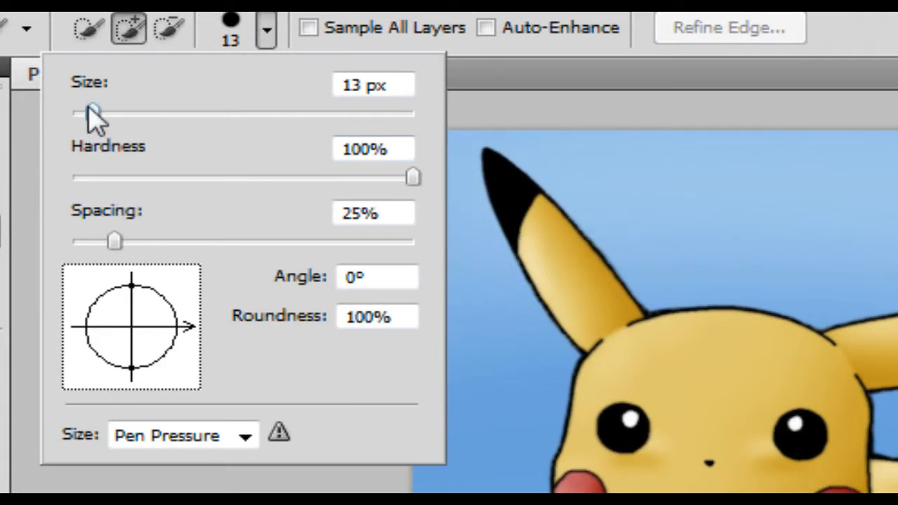
left_click_drag(91, 113, 126, 120)
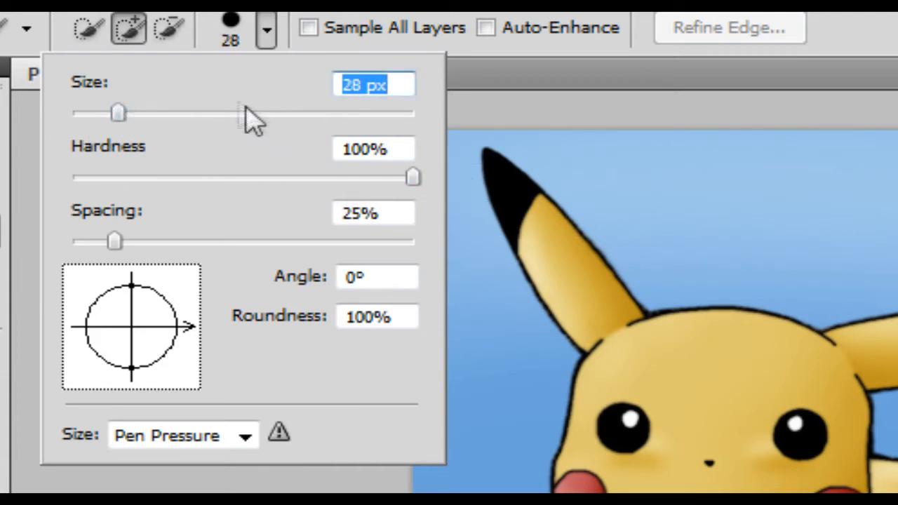
type("15")
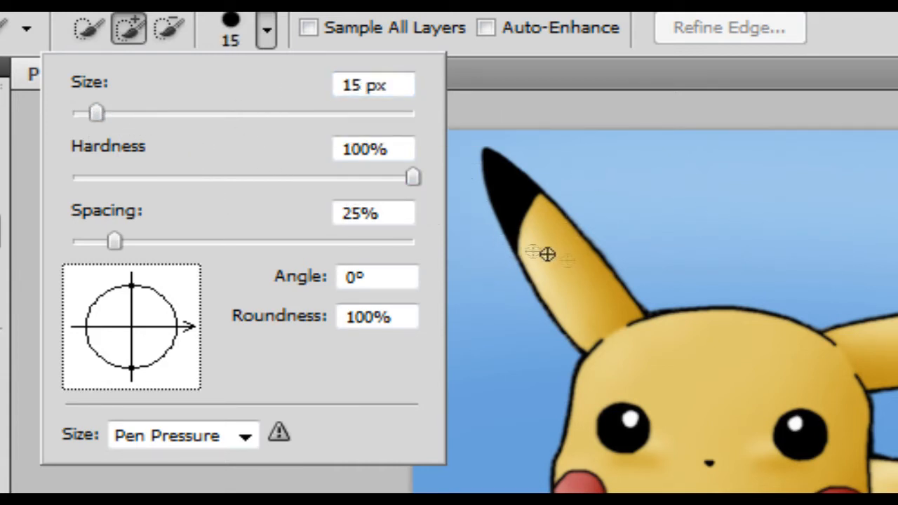
left_click(510, 116)
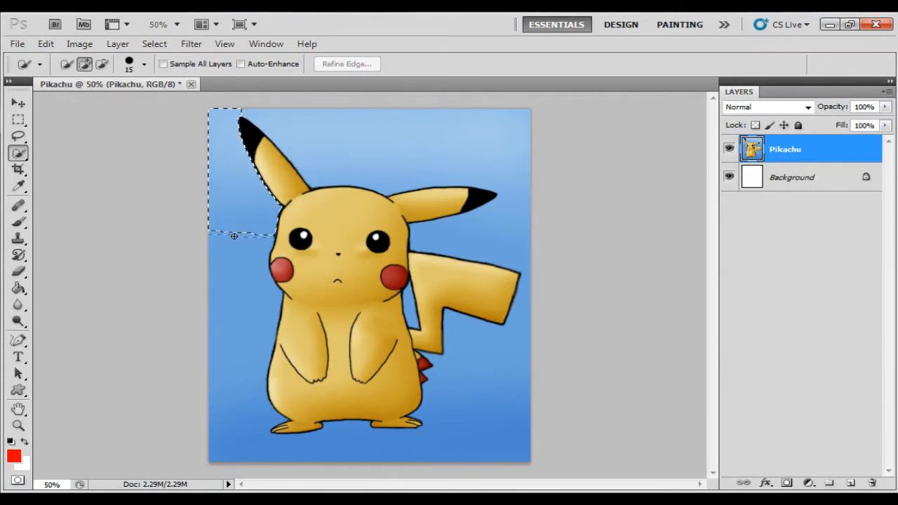
- Brush-select and delete the blue background, including the patch between body and tail, and clear the selection
mouse_move(232, 298)
left_mouse_down()
mouse_move(218, 432)
mouse_move(239, 447)
mouse_move(335, 456)
mouse_move(477, 445)
mouse_move(512, 396)
mouse_move(534, 295)
mouse_move(526, 157)
mouse_move(427, 125)
mouse_move(429, 170)
left_mouse_up()
key("Delete")
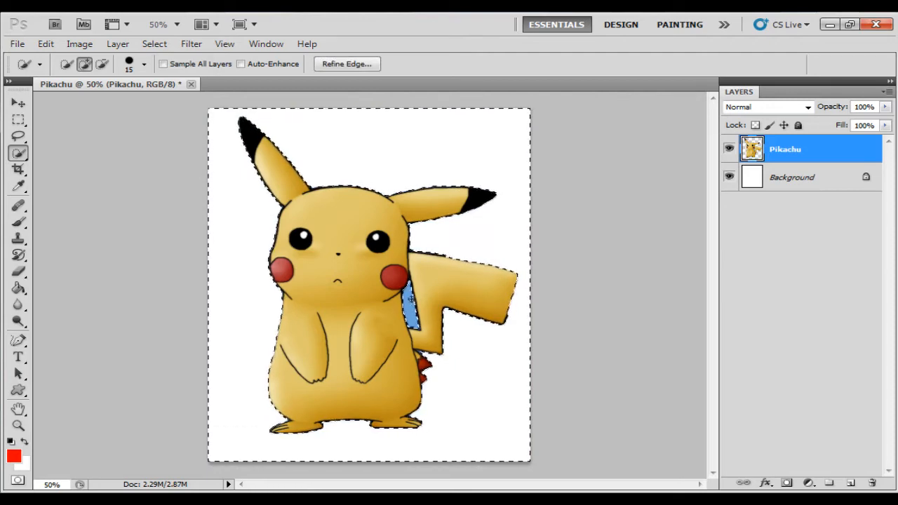
key("Delete")
left_click(18, 120)
left_click(145, 174)
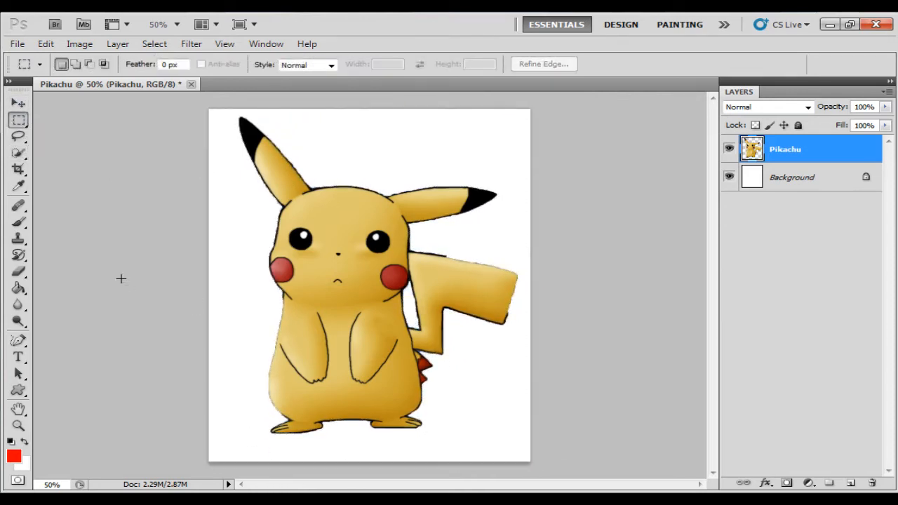
- Undo the deselection and the Quick Selection deletions to bring back the blue background
key("ctrl+alt+z")
key("ctrl+alt+z")
key("ctrl+alt+z")
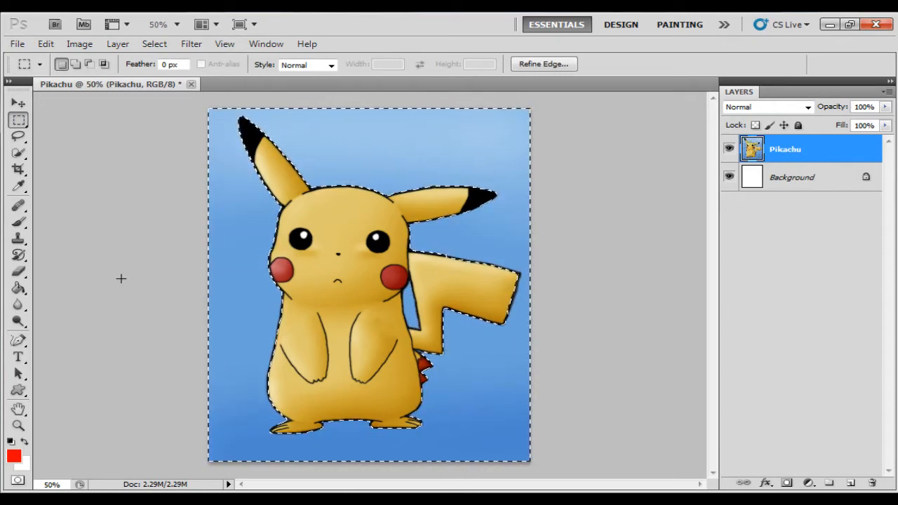
key("ctrl+alt+z")
- Clear the remaining selection and set the Quick Selection brush size to 64 px
left_click(19, 153)
key("ctrl+minus")
key("ctrl+minus")
key("ctrl+minus")
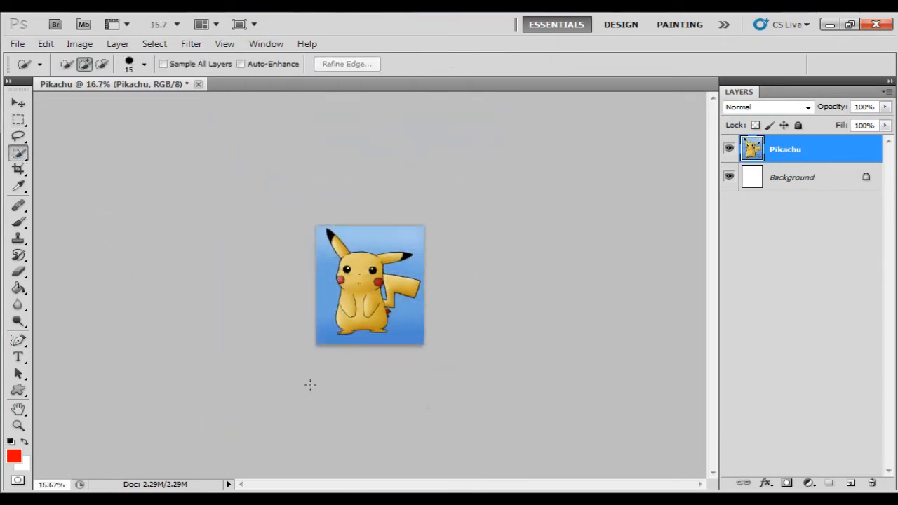
key("ctrl+d")
key("ctrl+plus")
key("ctrl+plus")
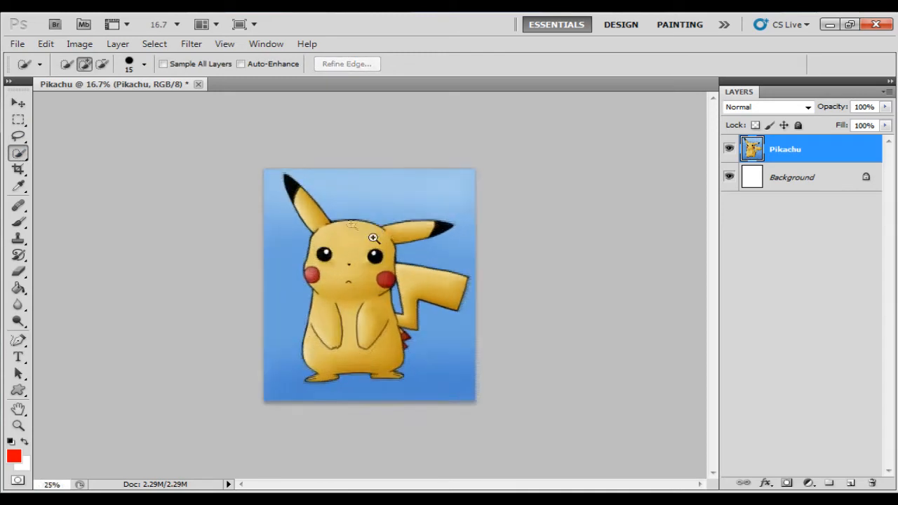
left_click(144, 64)
left_click_drag(70, 104, 109, 104)
- Brush-select the blue background and the tail with the 64 px brush, delete them and clear the selection
left_click_drag(423, 195, 379, 176)
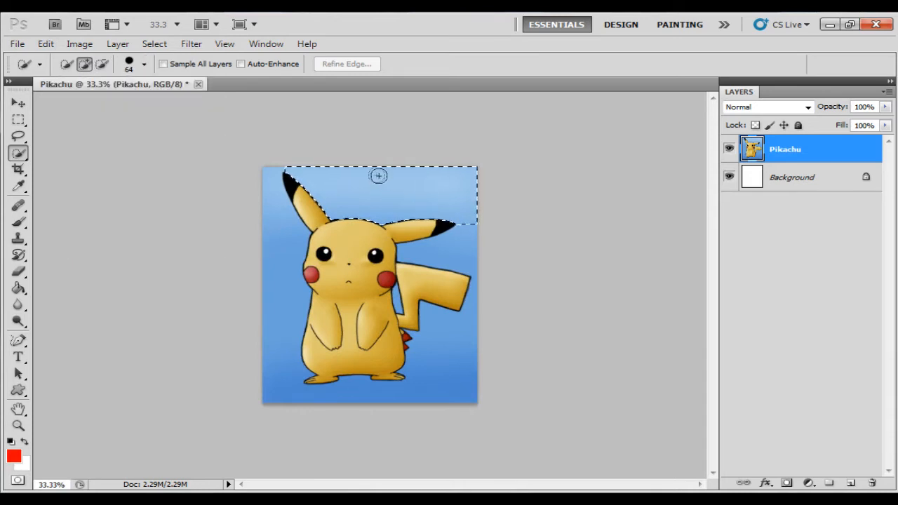
mouse_move(264, 213)
left_mouse_down()
mouse_move(277, 387)
mouse_move(311, 399)
mouse_move(400, 396)
mouse_move(457, 374)
mouse_move(460, 337)
left_mouse_up()
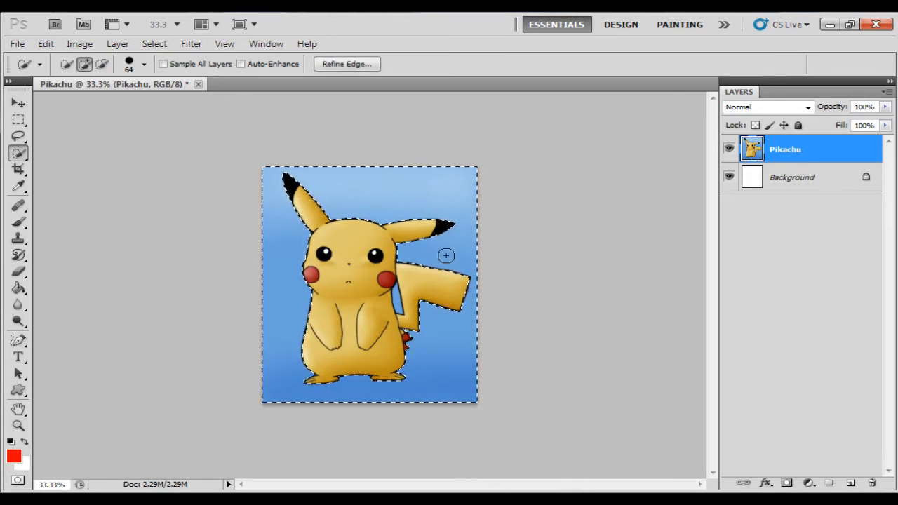
key("ctrl+plus")
left_click(484, 297)
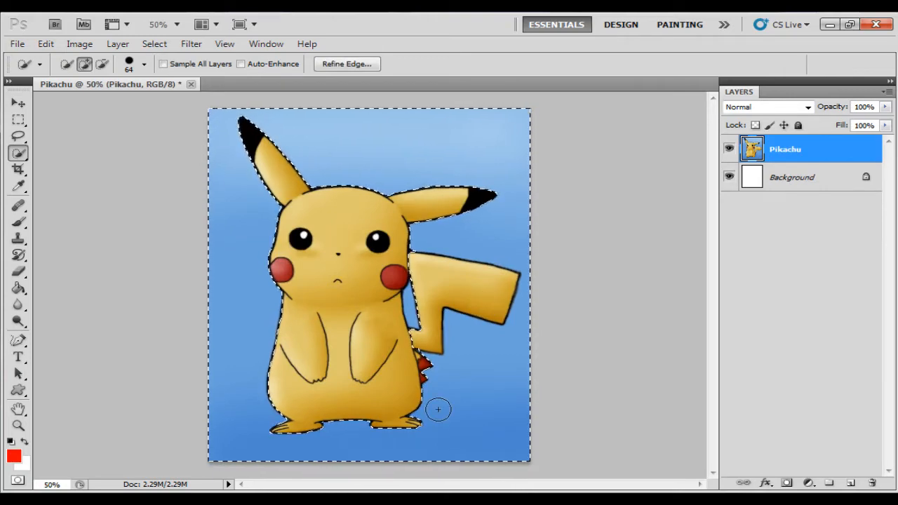
key("Delete")
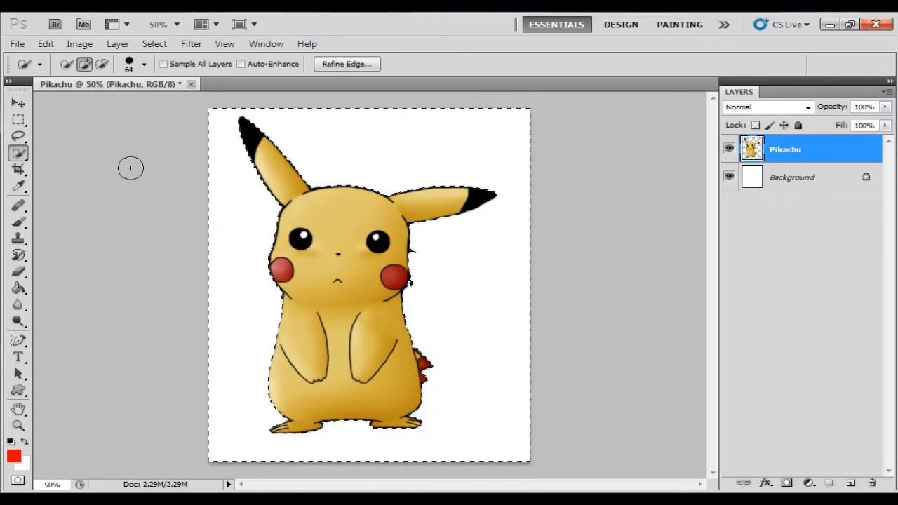
left_click(22, 121)
key("ctrl+d")
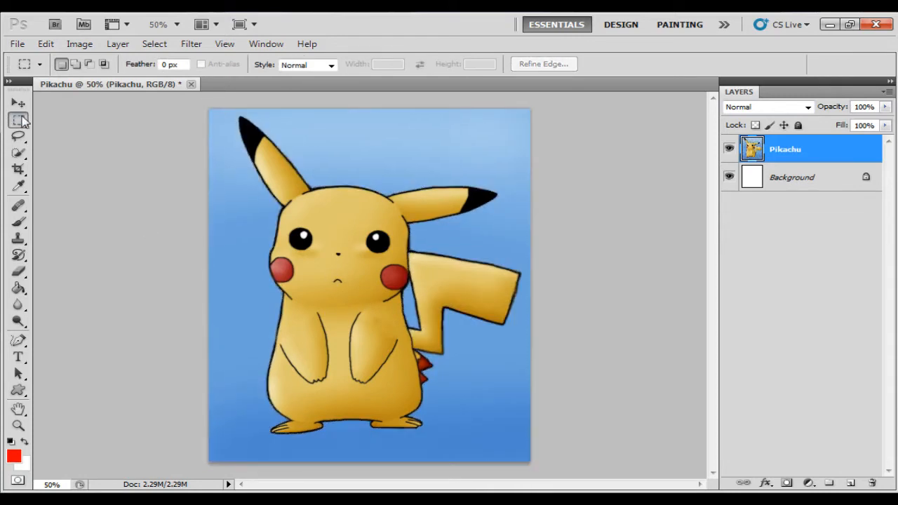
- Switch from the Quick Selection tool to the Magic Wand tool
left_click(18, 153)
left_click_drag(20, 153, 60, 164)
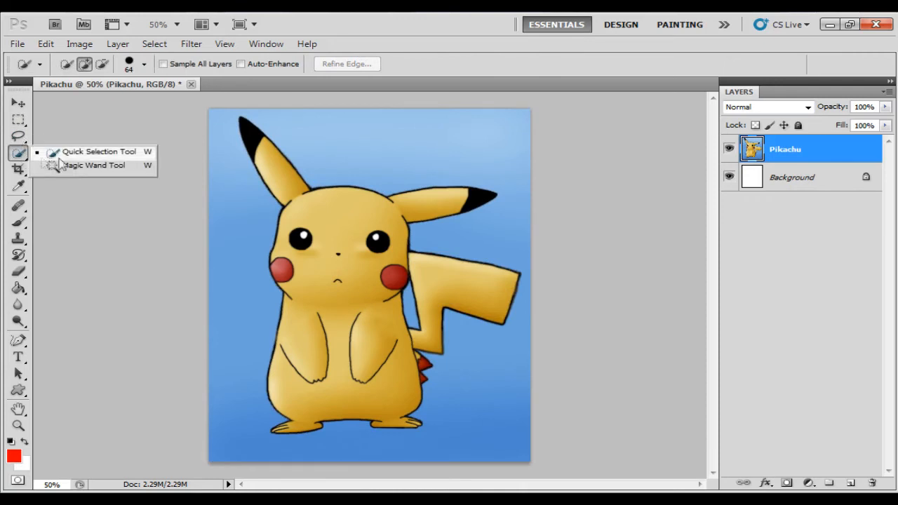